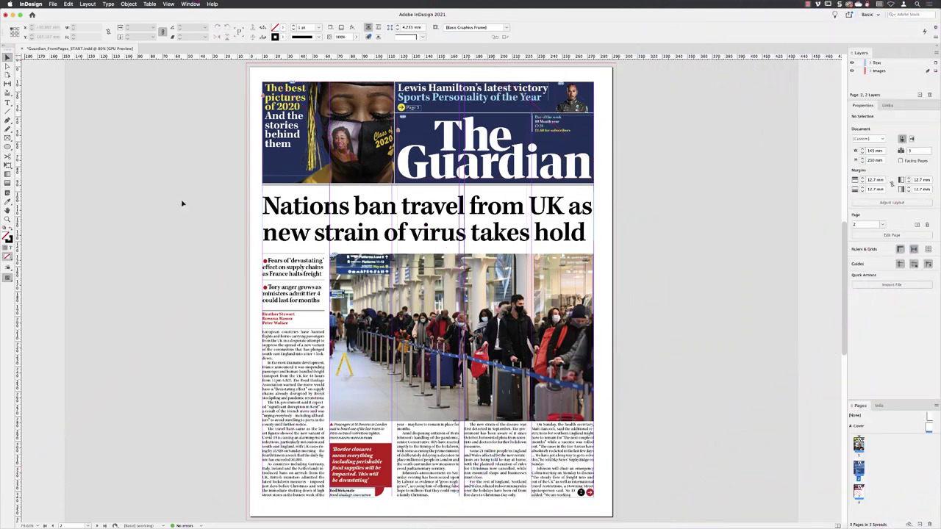
- Zoom into the Guardian masthead and bring the Hamilton photo at the top right into view
left_click(7, 219)
left_click(599, 90)
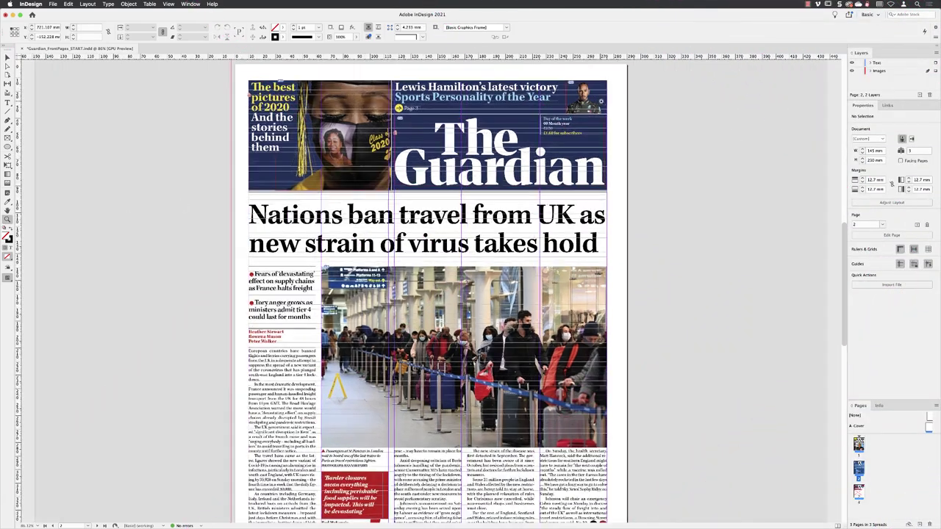
left_click_drag(588, 101, 768, 98)
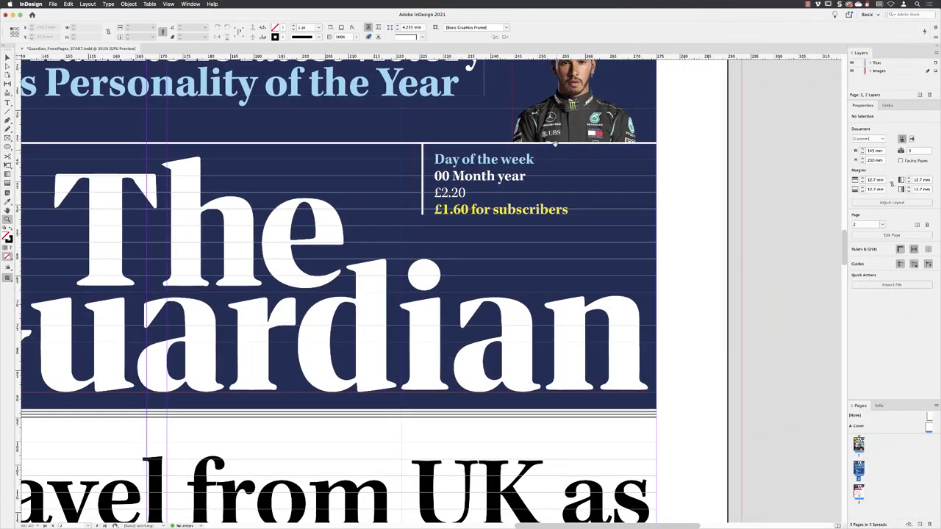
scroll(428, 288, "up", 5)
scroll(428, 288, "right", 3)
scroll(428, 288, "down", 1)
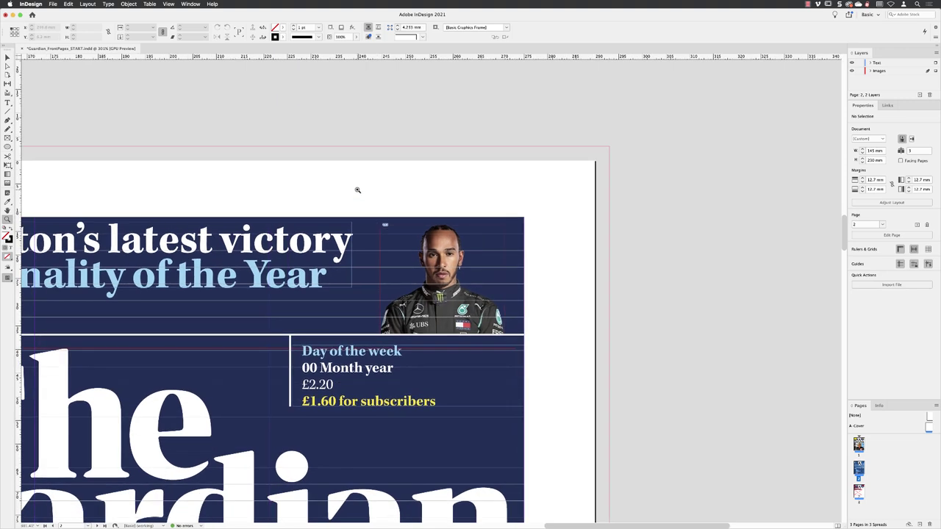
- Switch to Preview mode and lock the Hamilton portrait frame with Object > Lock
key("w")
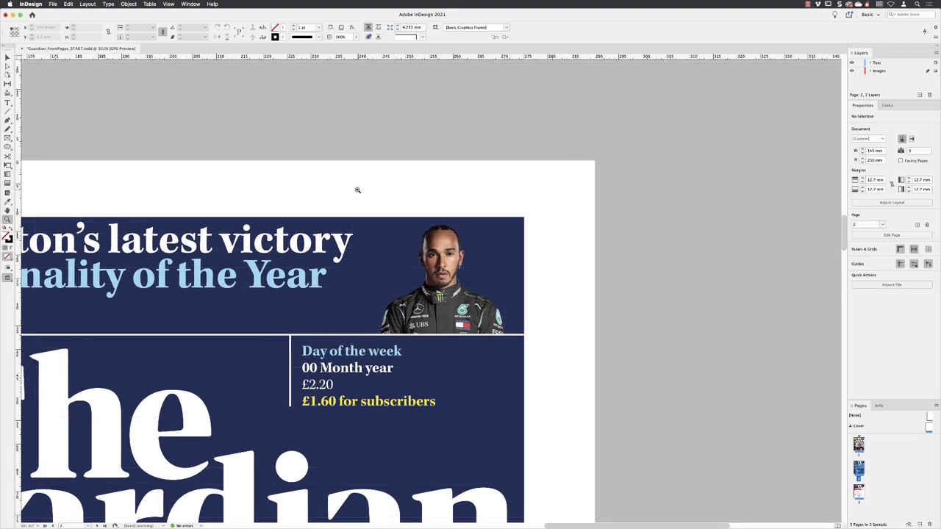
left_click(7, 57)
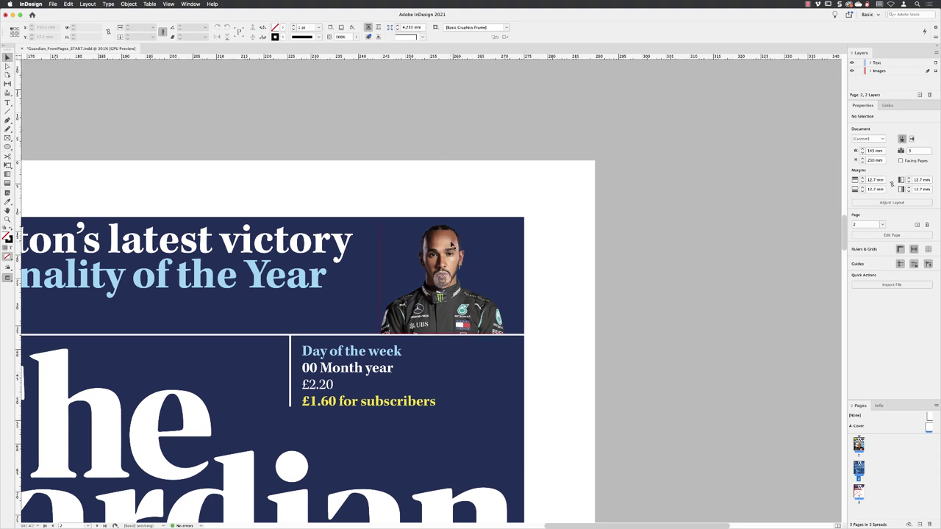
left_click(451, 245)
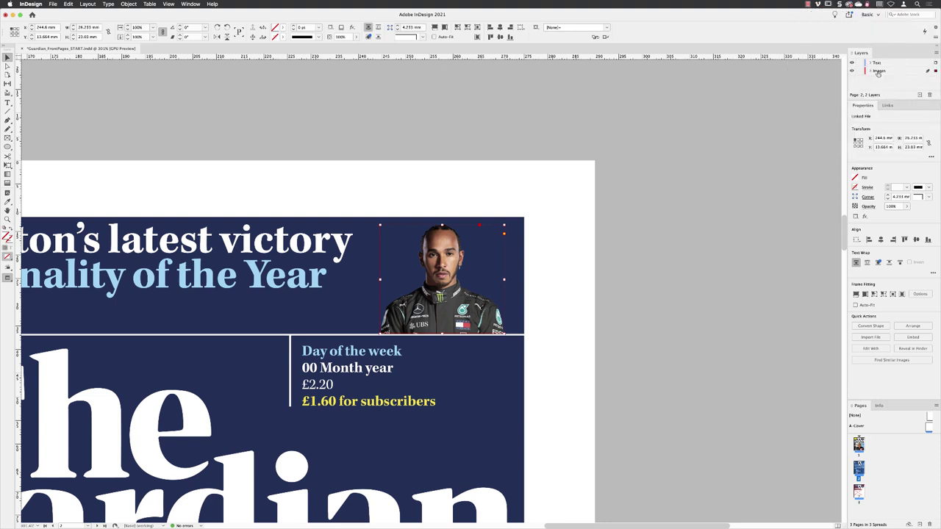
left_click(126, 3)
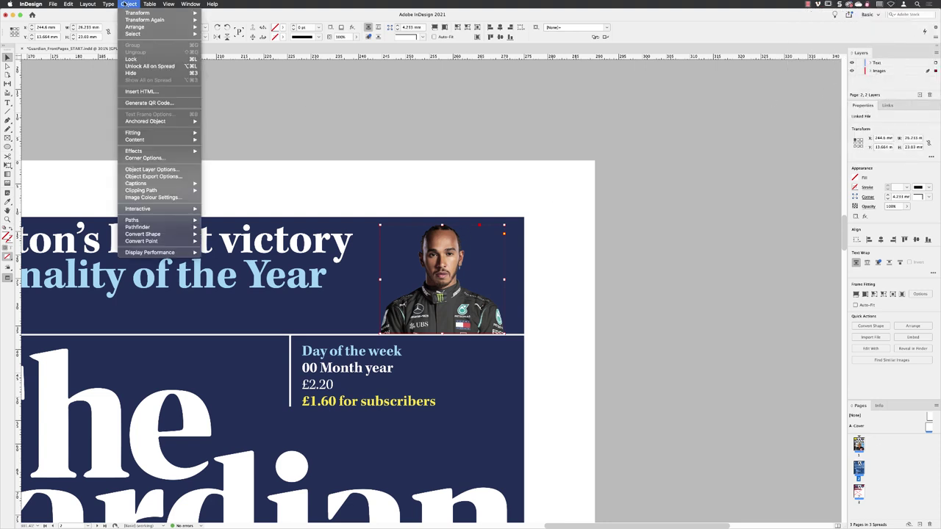
left_click(140, 60)
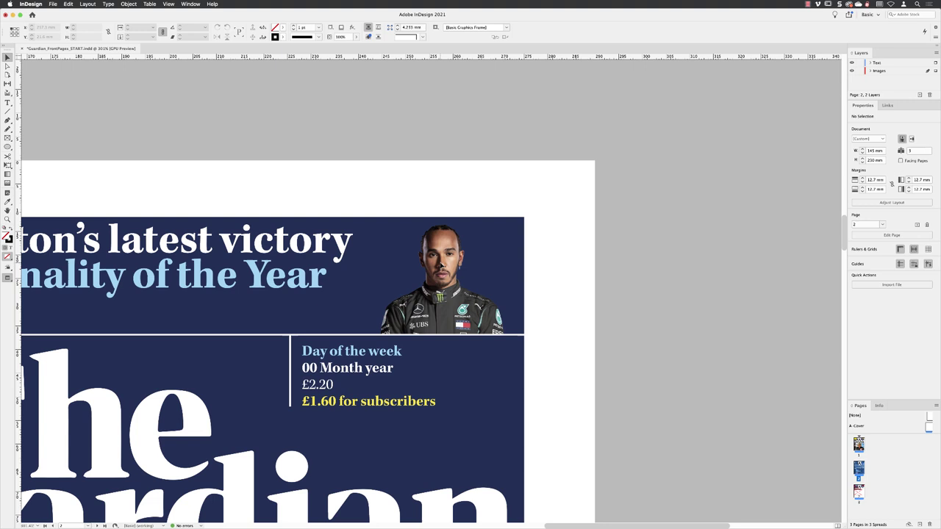
- Toggle Normal and back to Preview mode, then make the Ellipse Tool active
key("w")
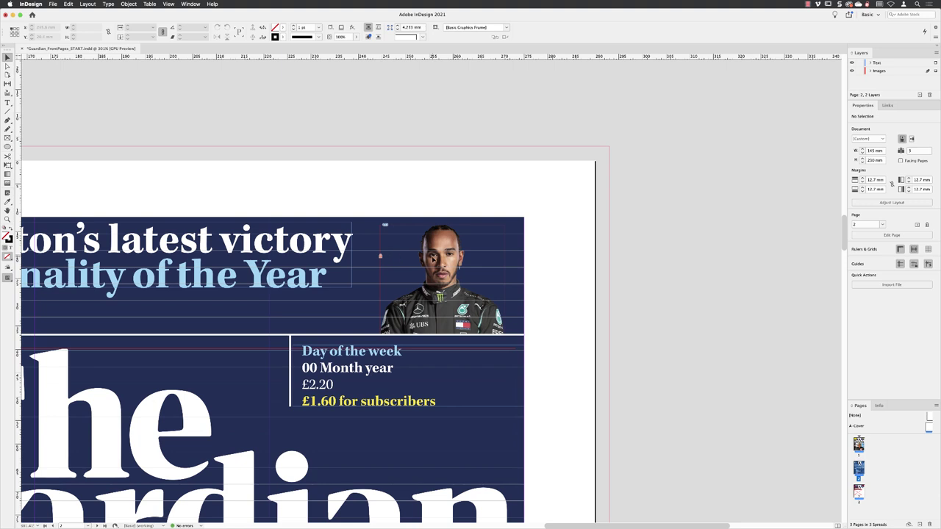
key("w")
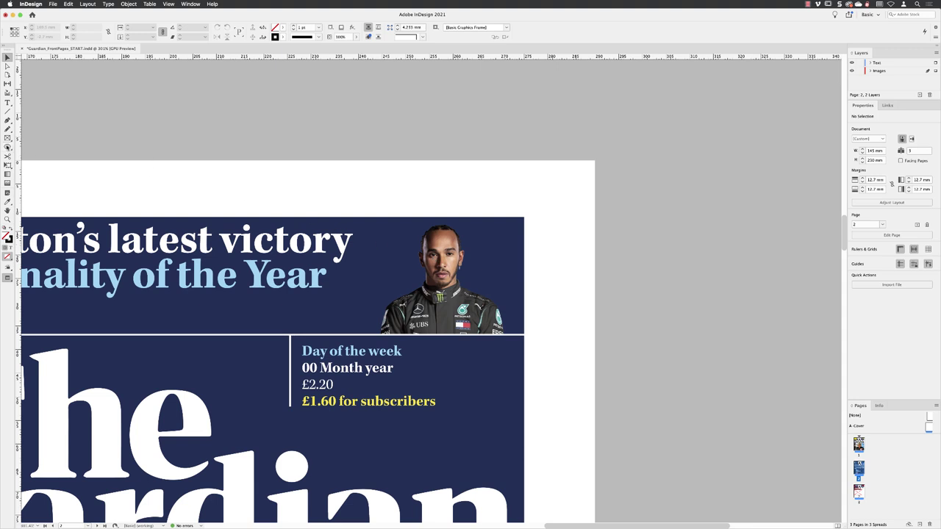
left_click(8, 147)
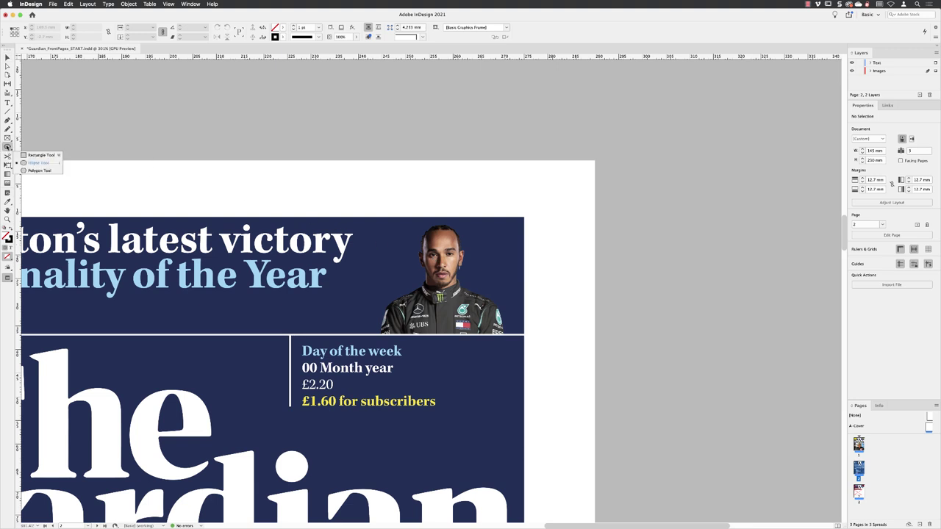
left_click(45, 163)
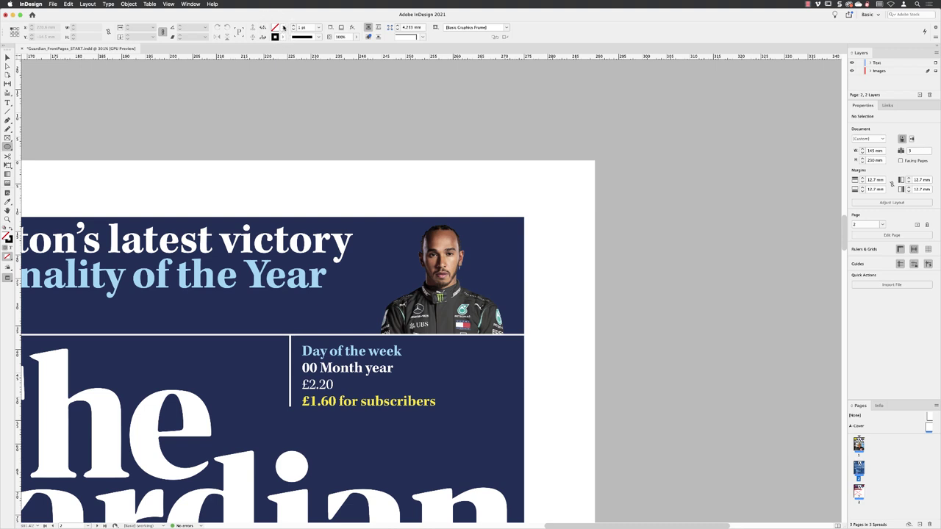
- Choose Electric Blue as the fill swatch and [None] as the stroke in the Control panel
left_click(284, 28)
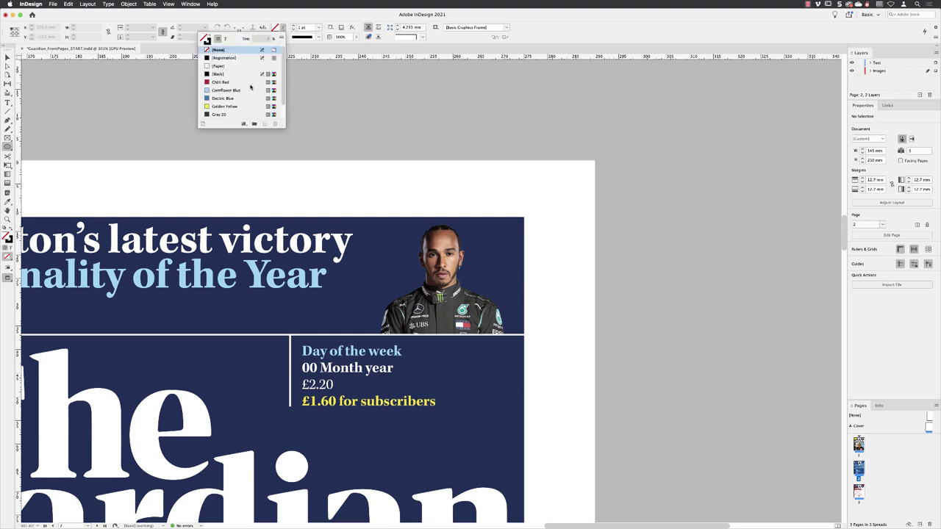
left_click(246, 99)
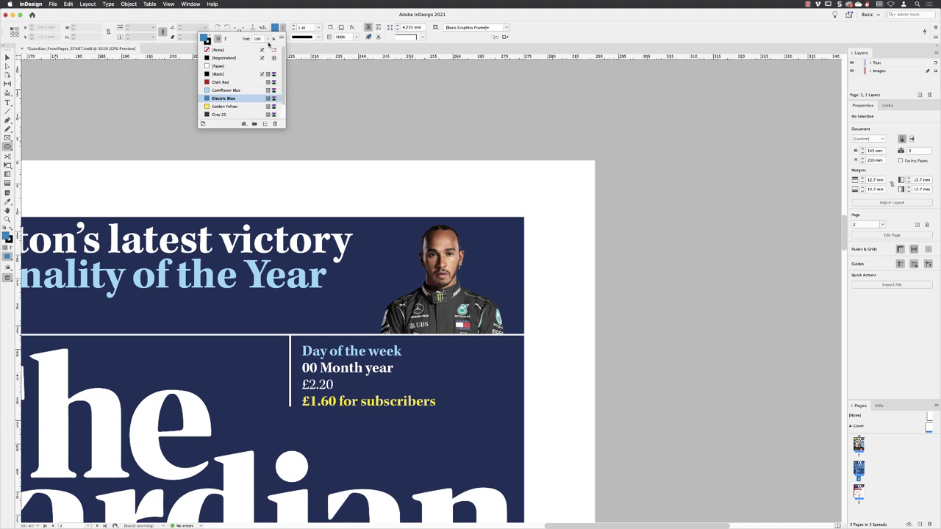
key("Escape")
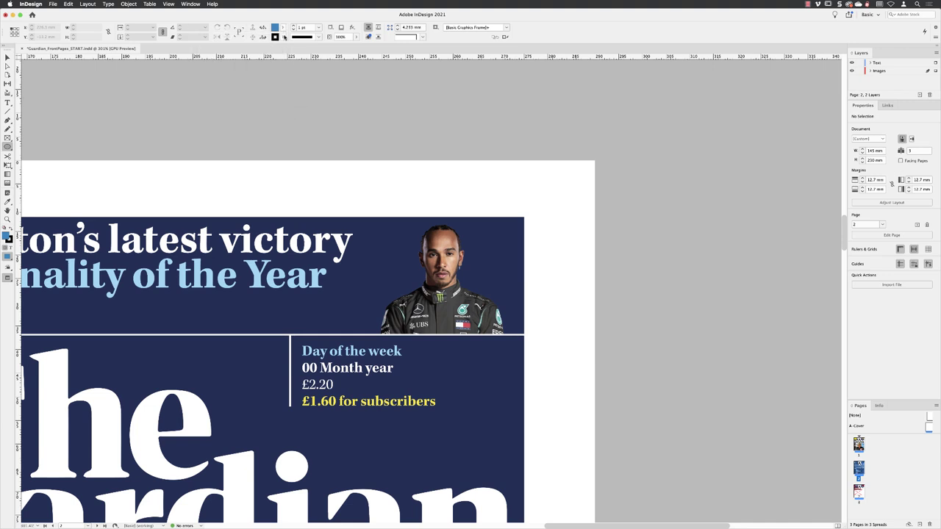
left_click(283, 38)
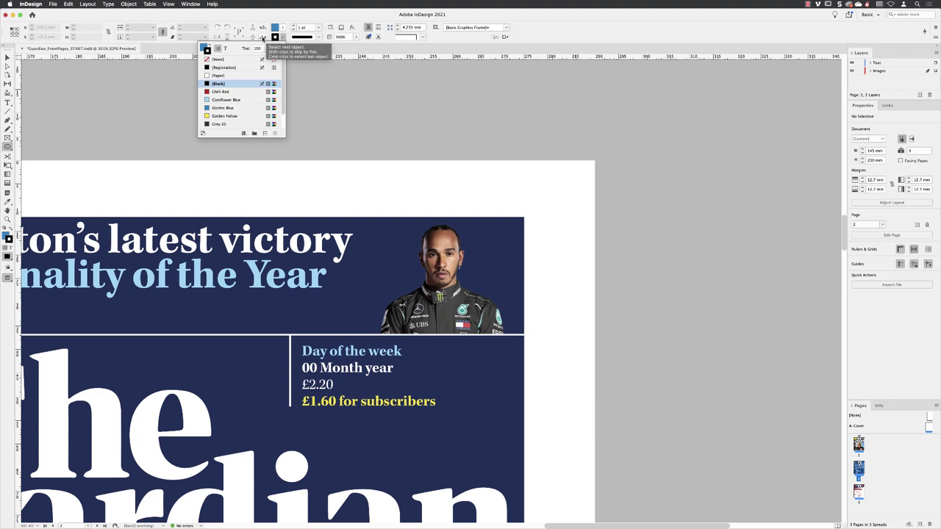
left_click(241, 61)
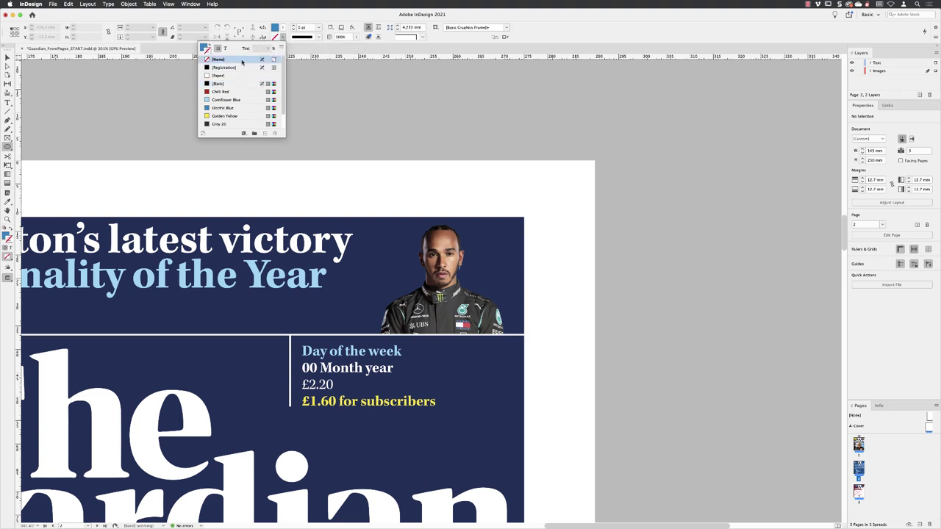
key("Return")
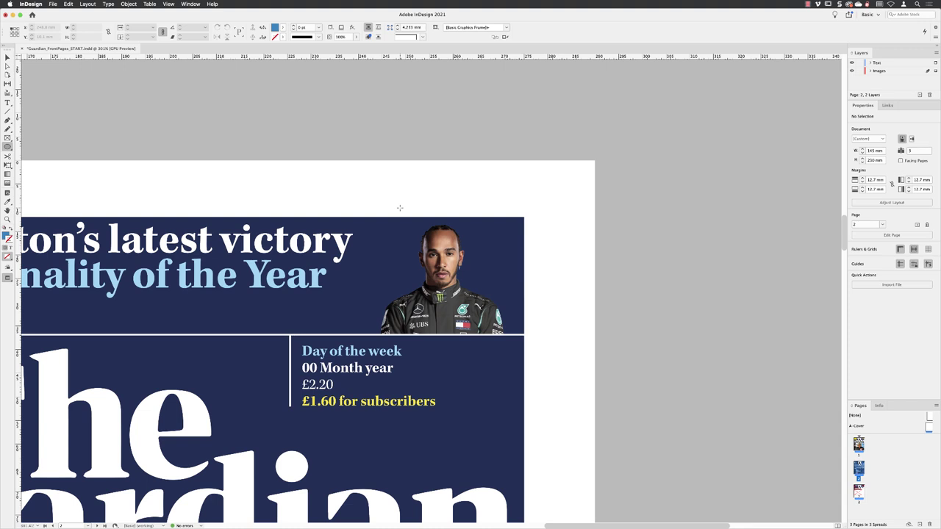
- Create an ellipse with exact 32 mm width and 32 mm height
left_click(400, 208)
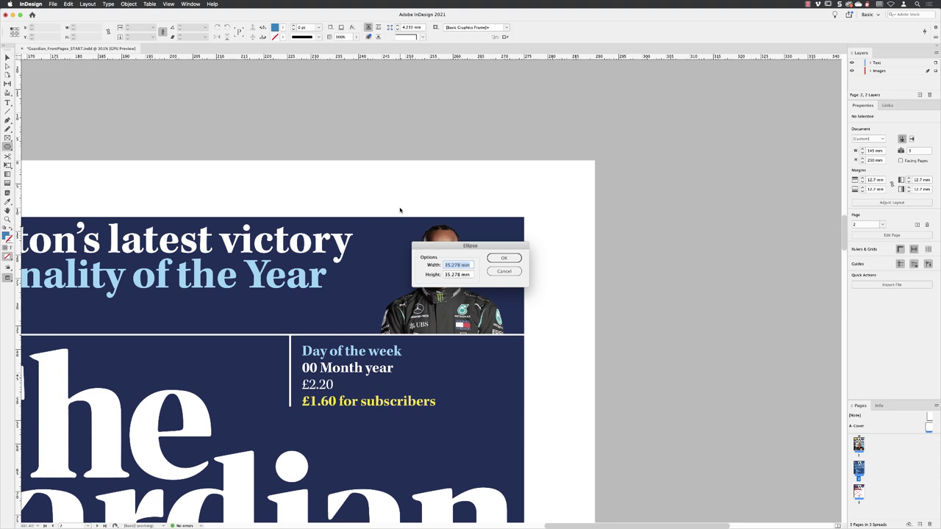
type("32")
key("Tab")
type("32")
left_click(497, 258)
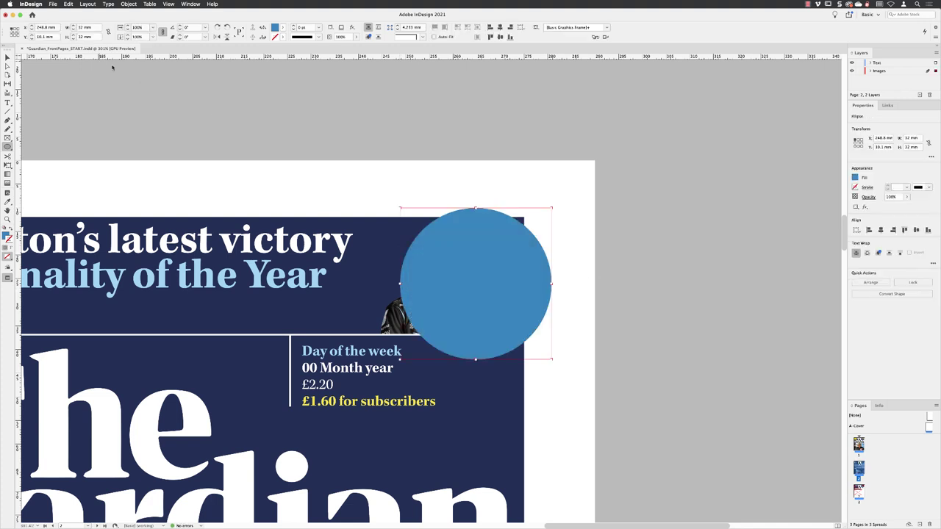
- Move the circle up and left over the headline, deselect it, and zoom on the Hamilton photo
left_click(8, 57)
left_click_drag(490, 245, 271, 206)
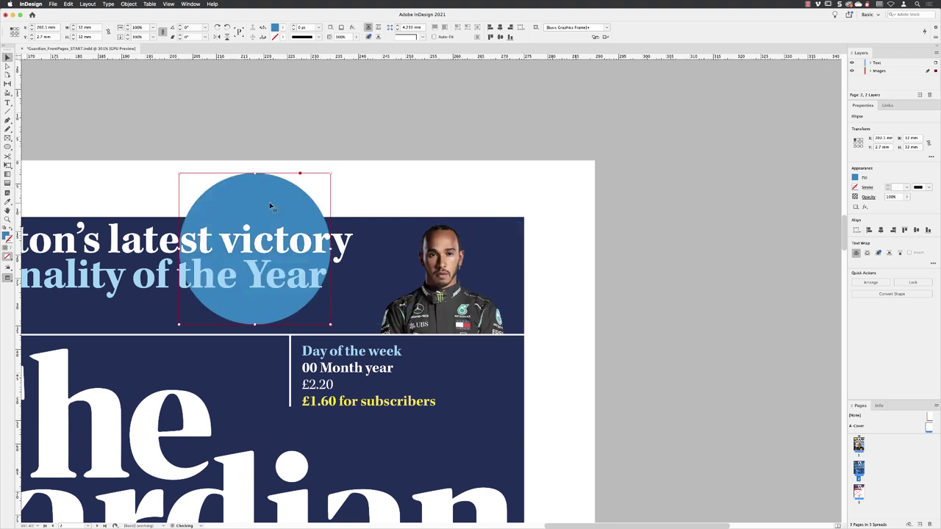
left_click(576, 207)
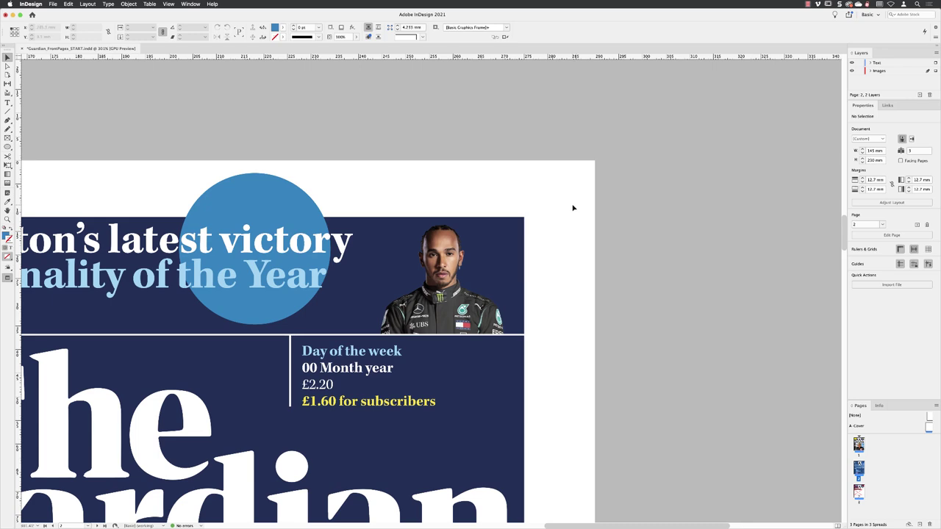
left_click(7, 219)
left_click_drag(446, 272, 548, 265)
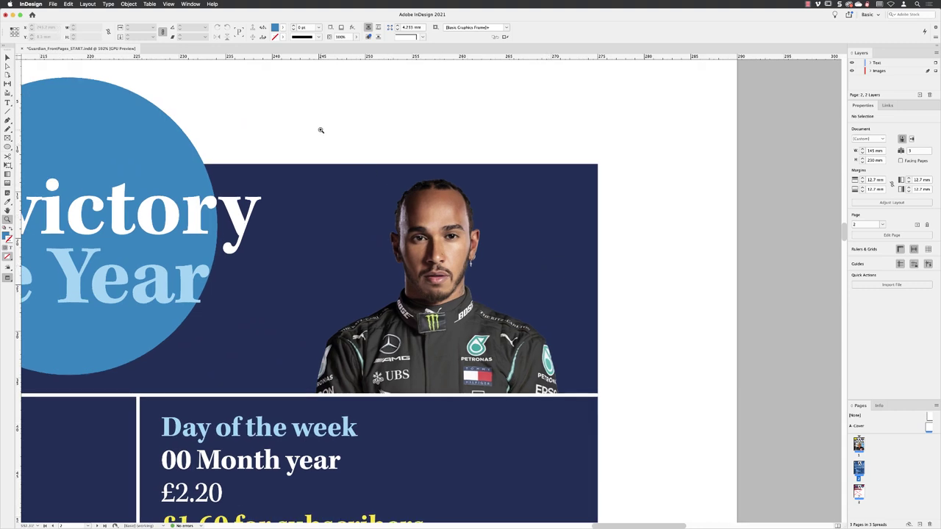
- Return to Normal screen mode and check View > Screen Mode without changing anything
key("w")
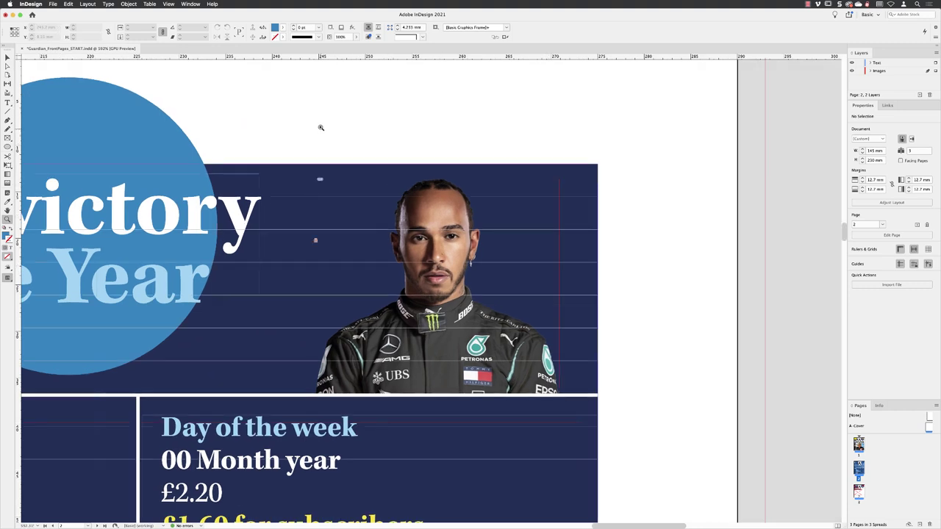
left_click(168, 5)
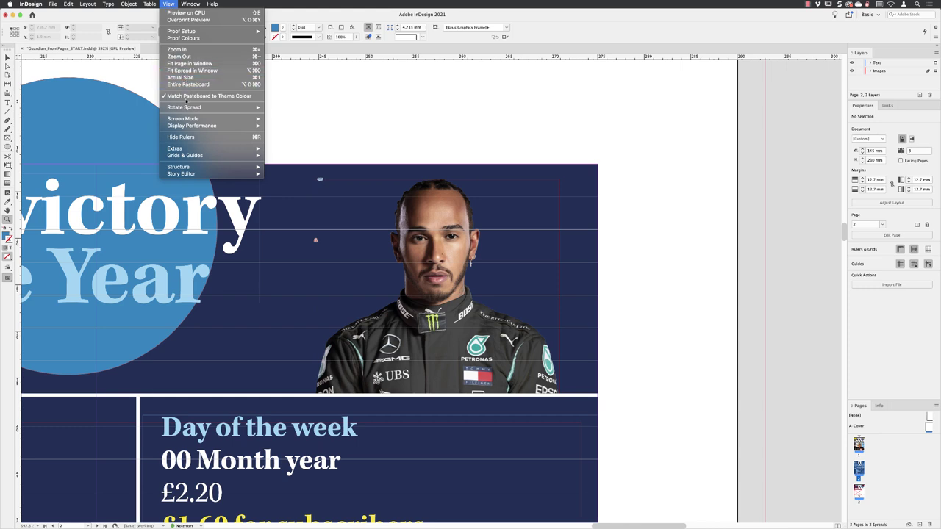
mouse_move(186, 120)
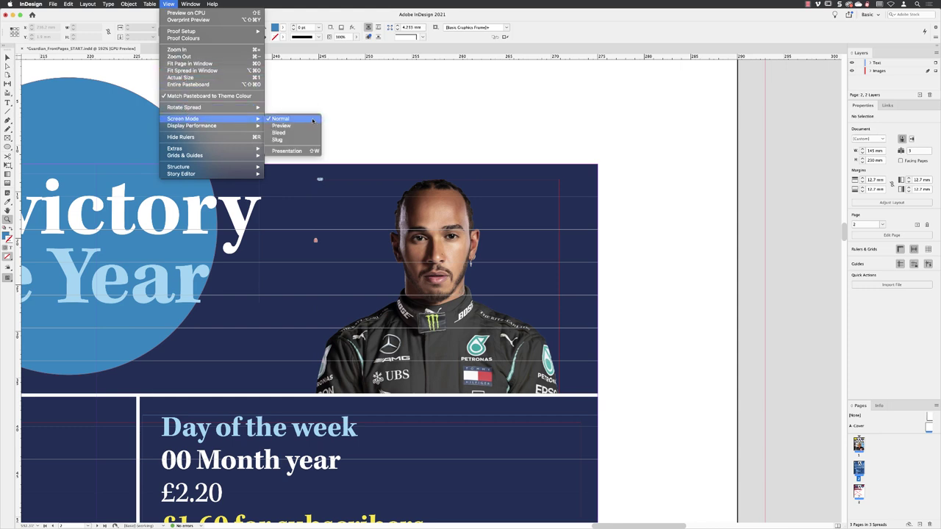
left_click(169, 4)
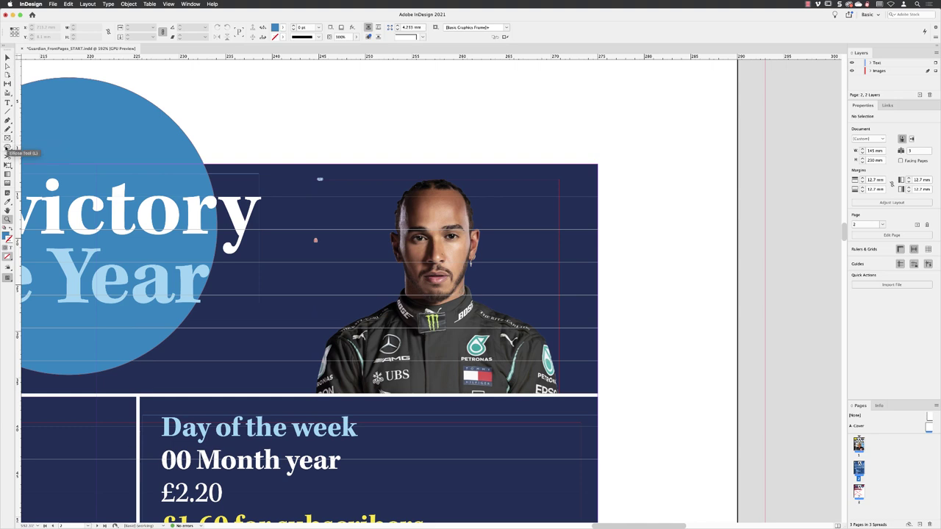
- Draw a 30.4 × 25.047 mm empty rectangle frame from the navy box's top-right corner
left_click(7, 138)
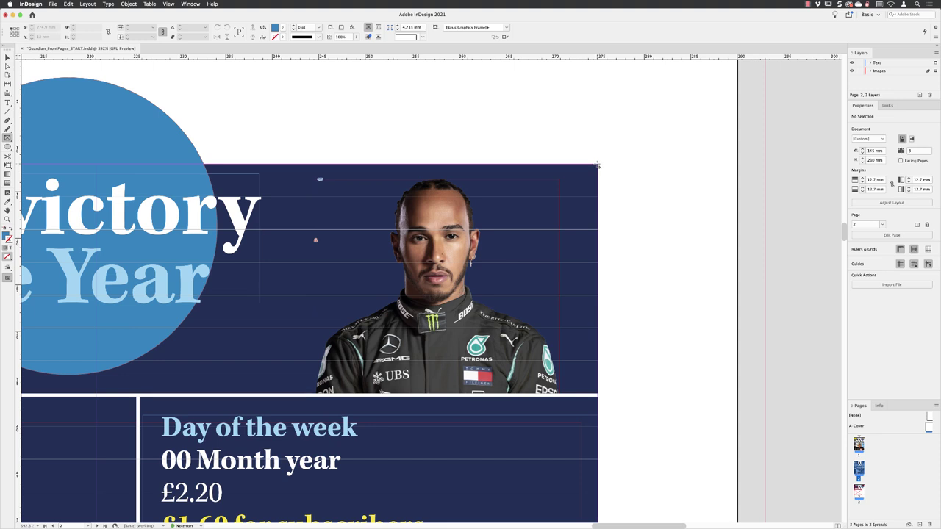
left_click_drag(597, 166, 316, 399)
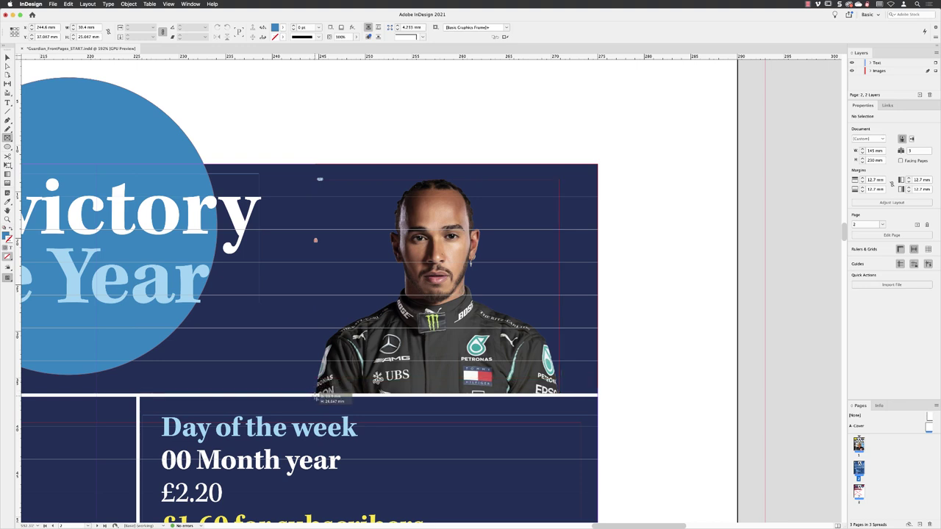
left_click_drag(316, 398, 315, 396)
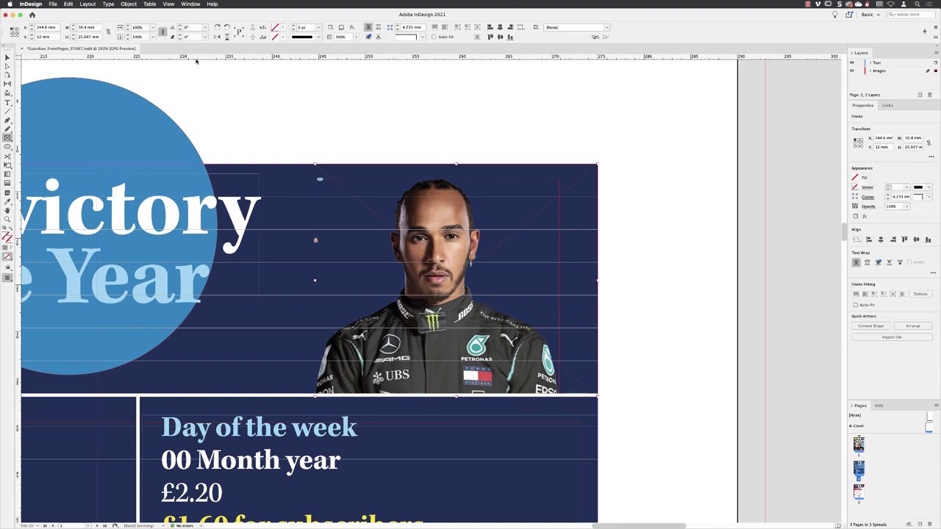
- Select only the blue circle and remove it with Edit > Cut
left_click(8, 58)
left_click(345, 126)
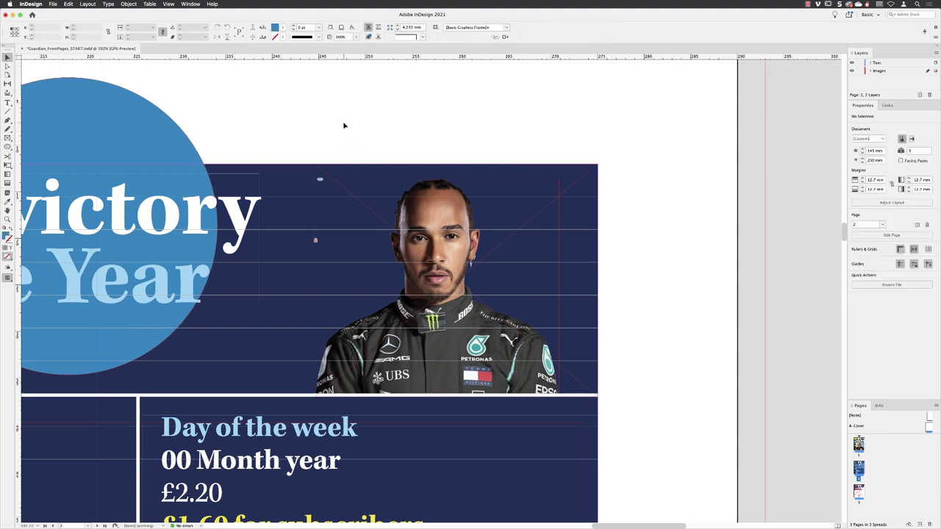
left_click(132, 122)
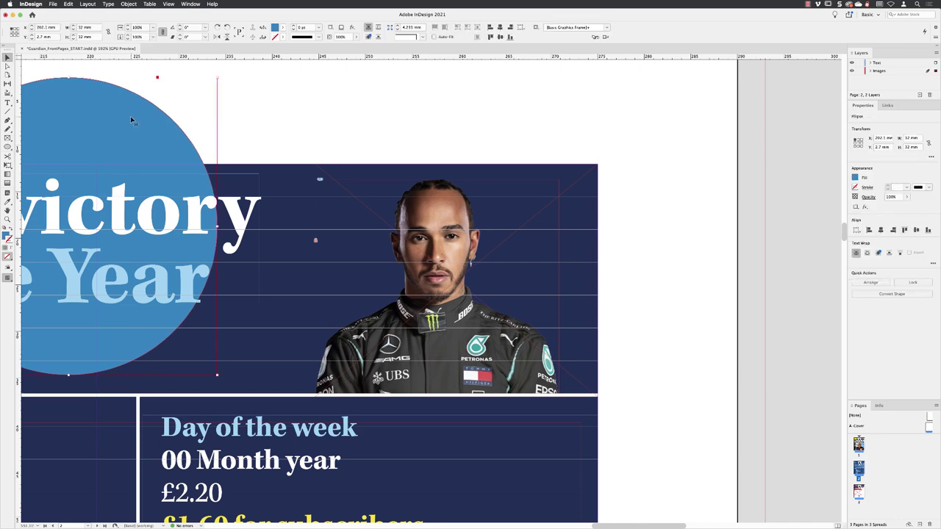
left_click(69, 5)
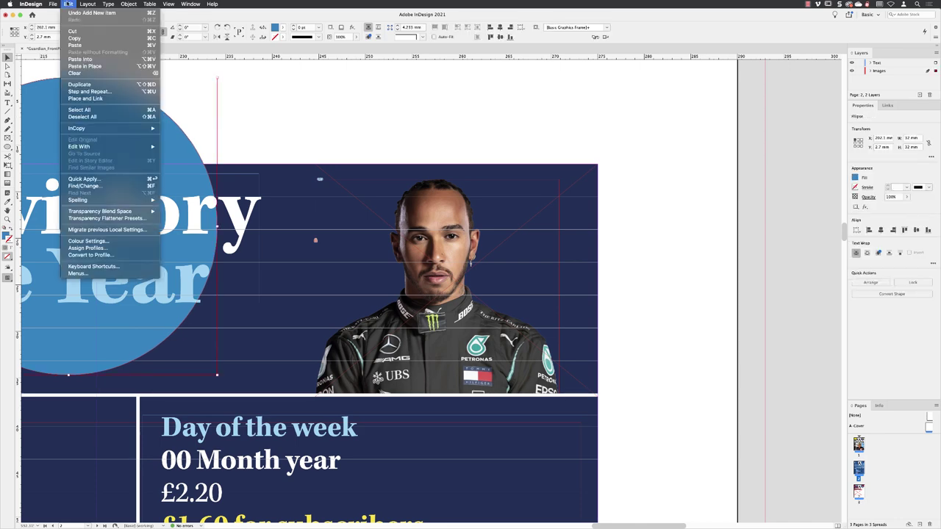
left_click(73, 31)
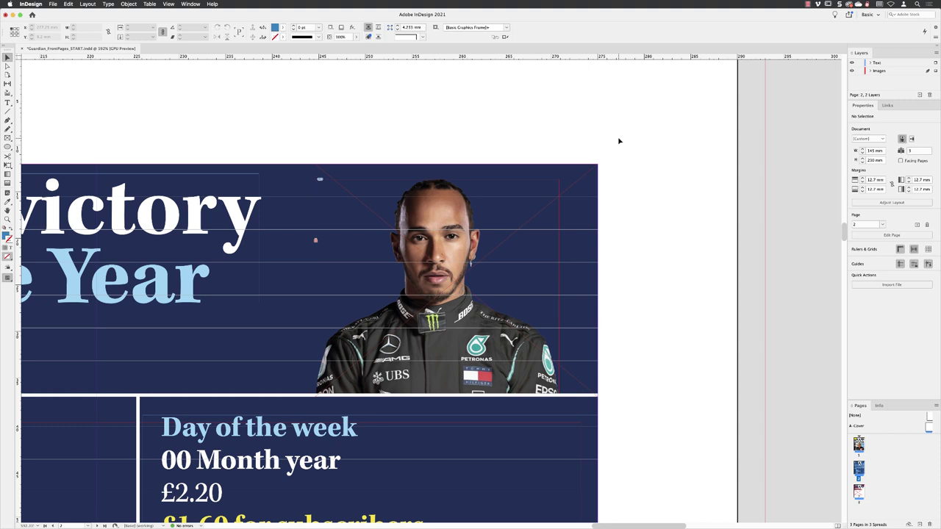
- Use Edit > Paste Into on the new frame, then nudge the circle up and right inside it
left_click(590, 175)
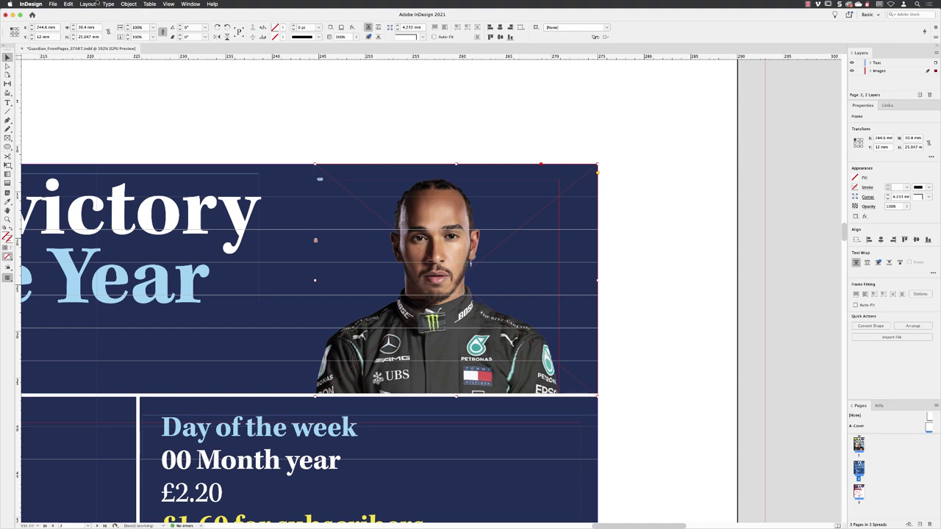
left_click(67, 5)
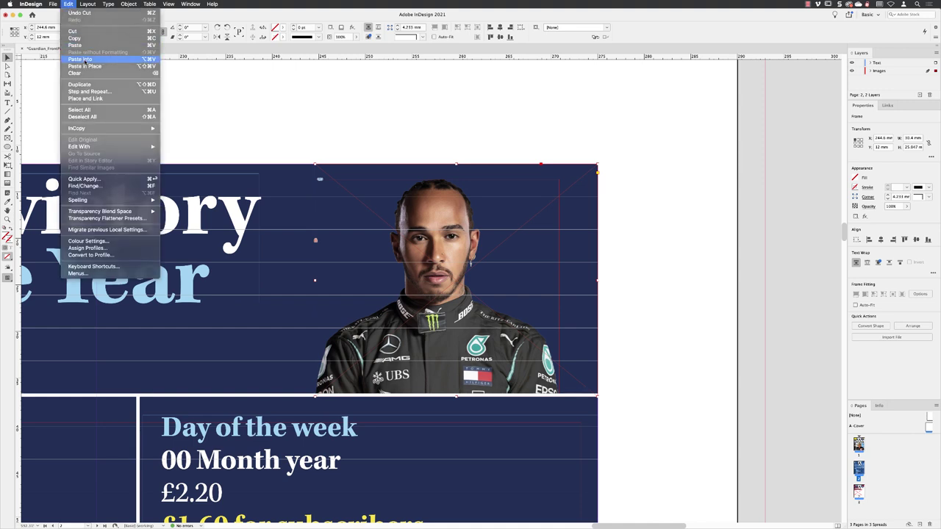
left_click(83, 60)
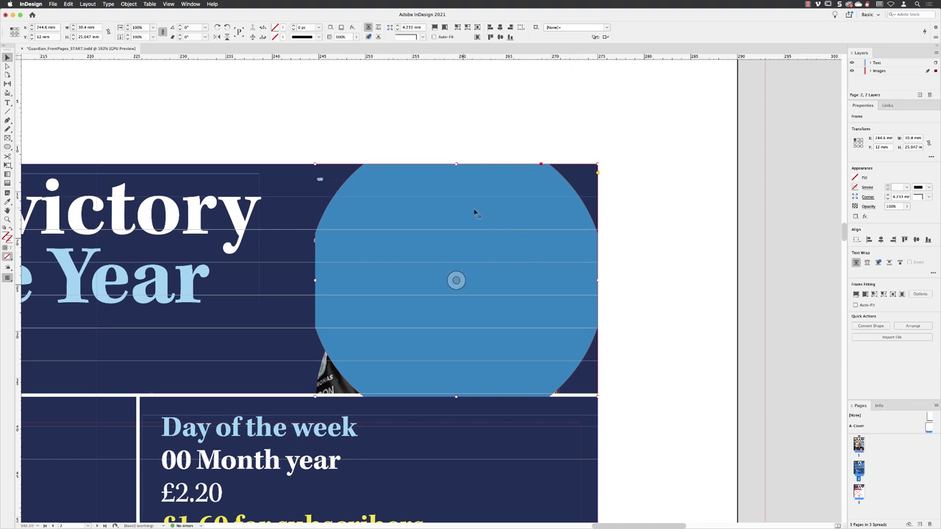
left_click(456, 280)
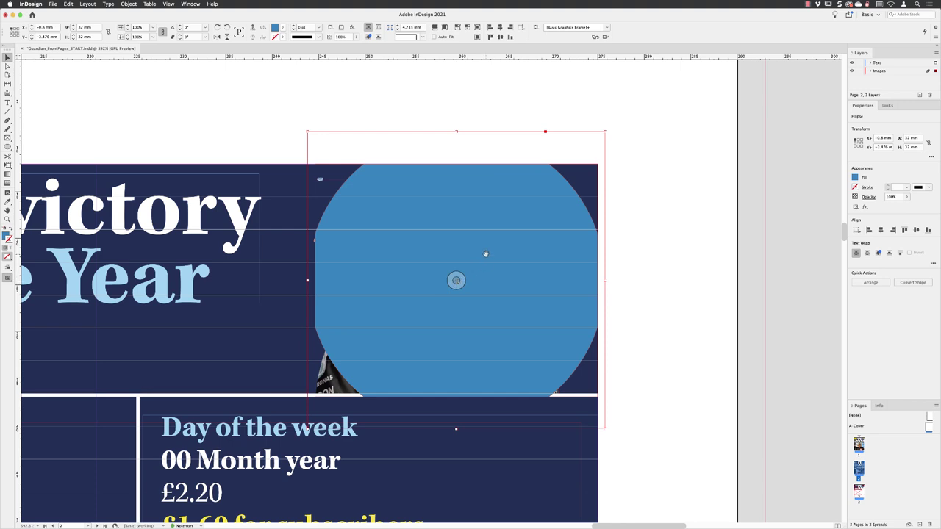
left_click_drag(486, 256, 544, 205)
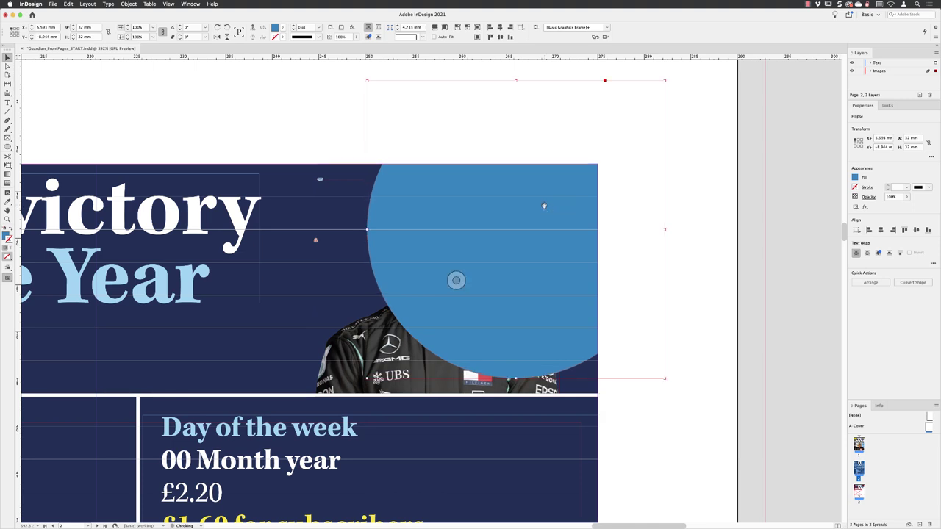
left_click(702, 316)
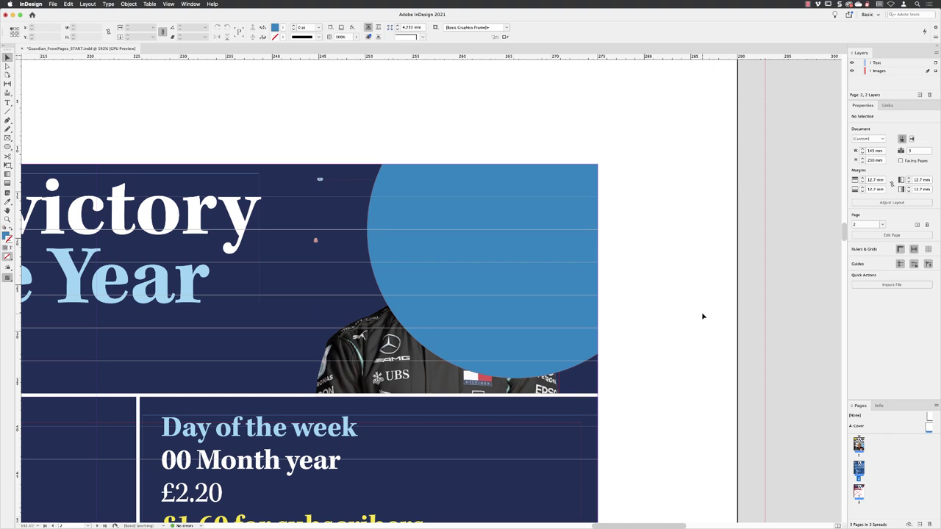
- Float and enlarge the Layers panel, then expand and target the Images layer
left_click(492, 244)
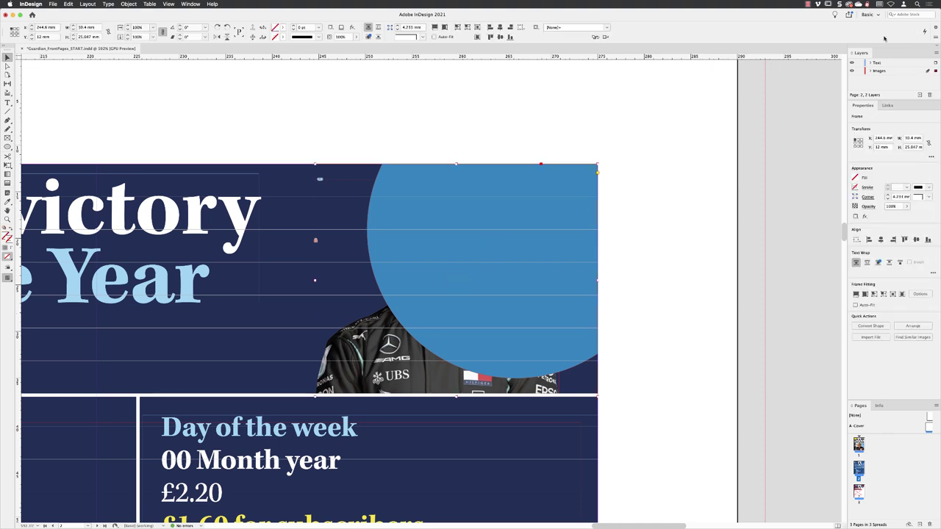
left_click_drag(861, 55, 639, 127)
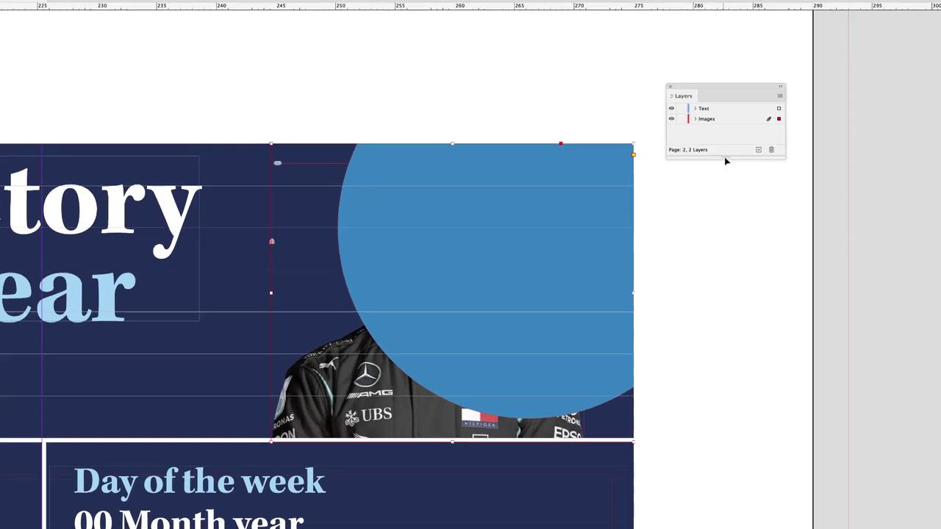
left_click_drag(668, 174, 661, 317)
left_click_drag(808, 377, 807, 446)
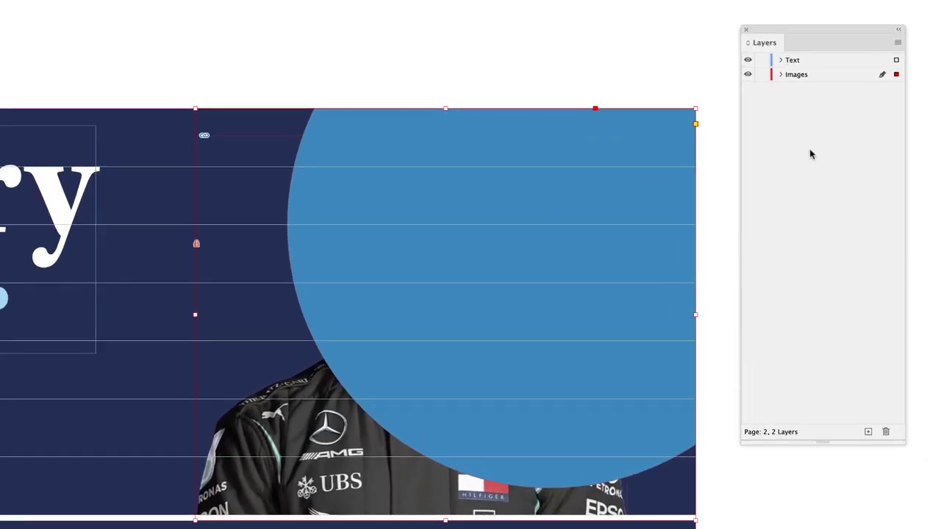
left_click(781, 74)
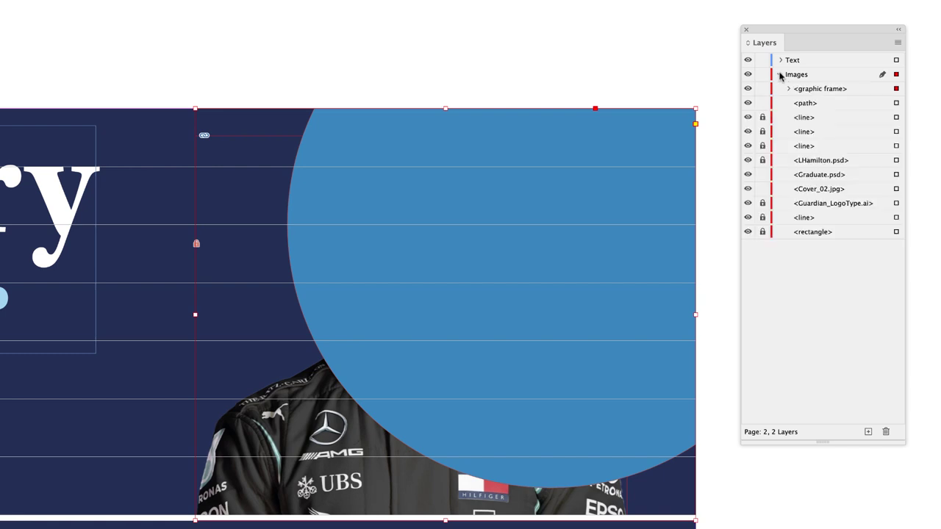
left_click(798, 73)
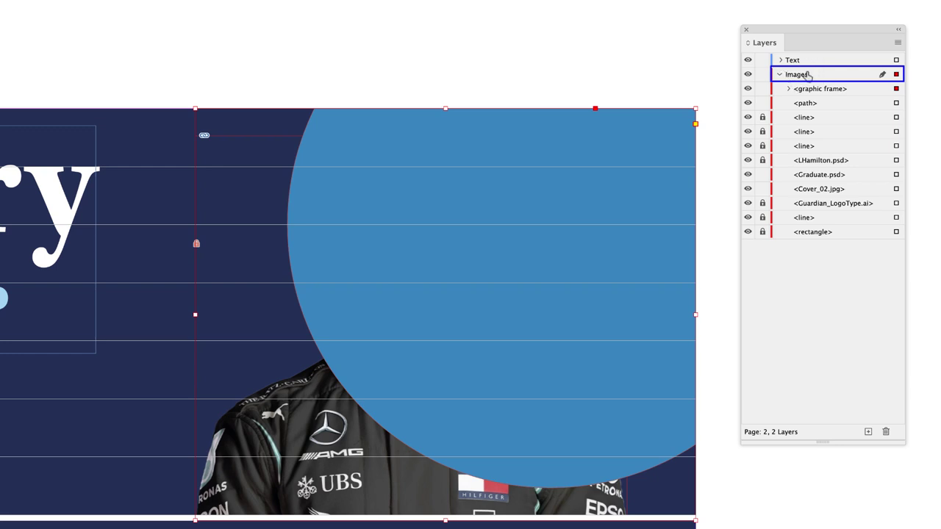
left_click_drag(807, 75, 791, 90)
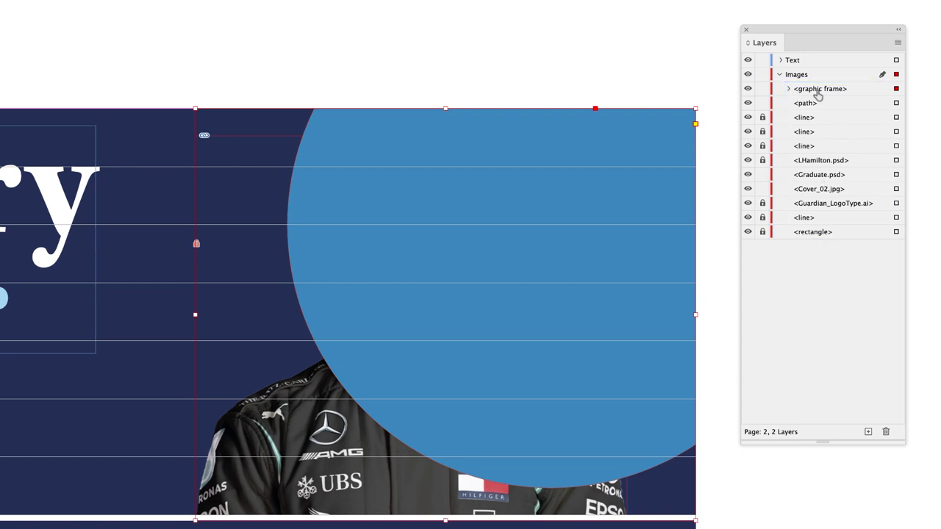
- Drag the blue circle's graphic frame below LHamilton.psd in the Images layer, then collapse that layer
left_click(861, 92)
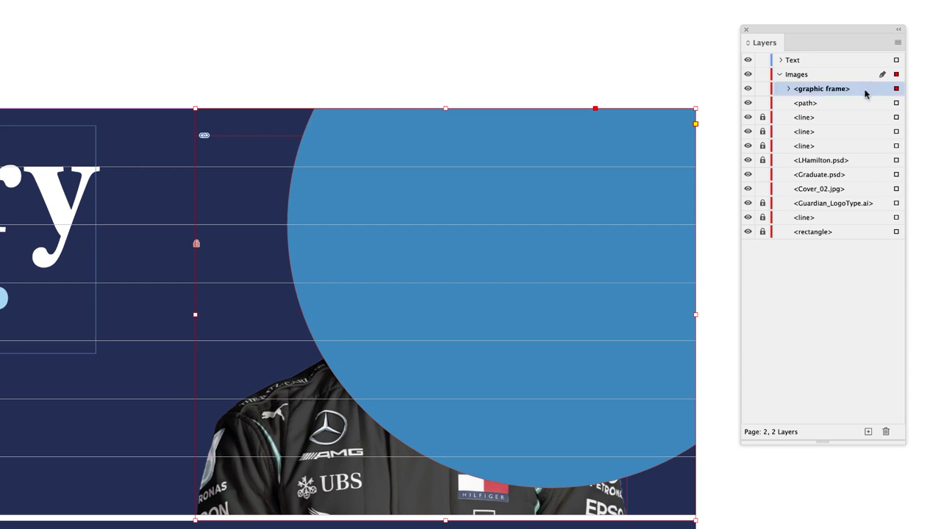
left_click_drag(861, 92, 845, 168)
left_click_drag(846, 168, 846, 169)
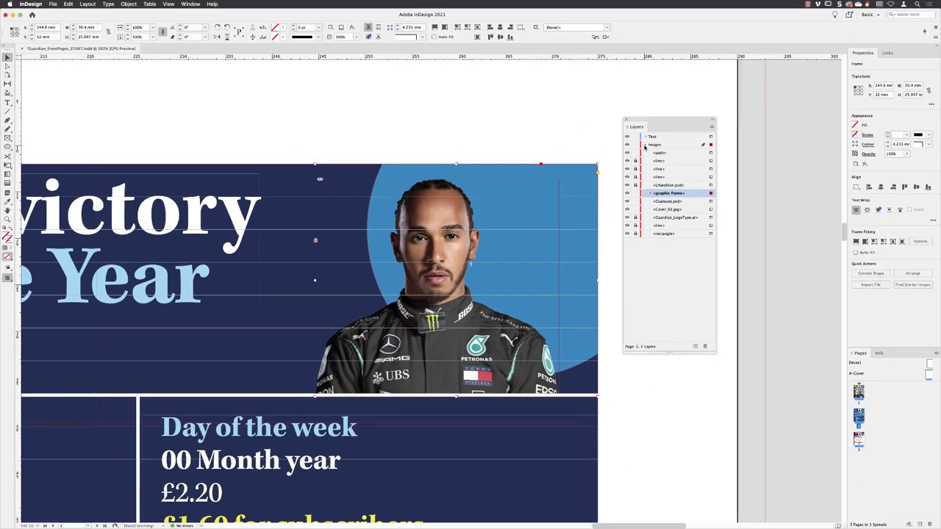
left_click(644, 144)
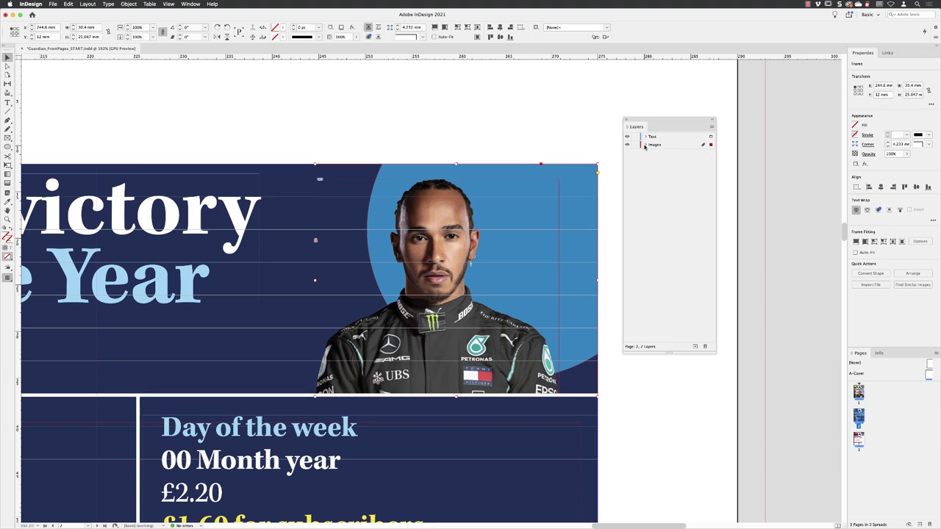
- Dock the Layers panel above Properties, deselect, and fit the whole front page in the window
left_click_drag(636, 126, 870, 46)
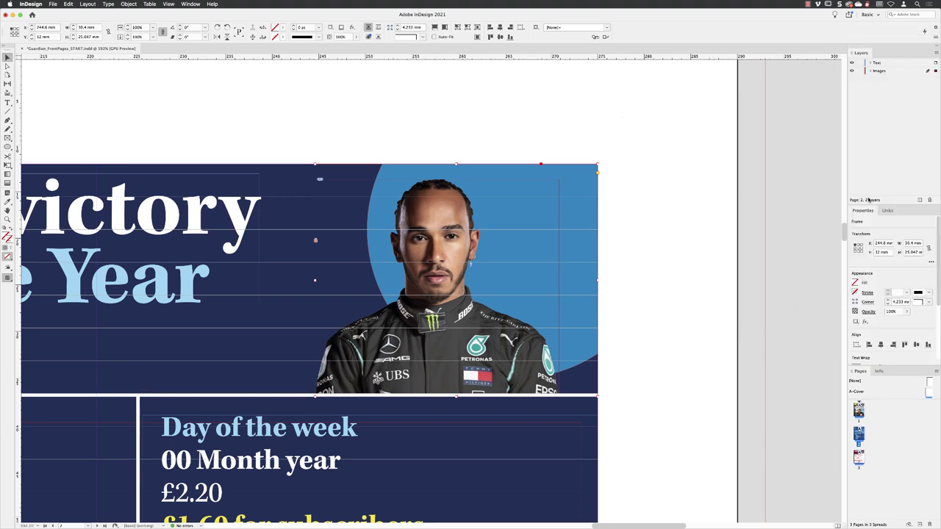
left_click_drag(866, 202, 852, 118)
left_click(684, 199)
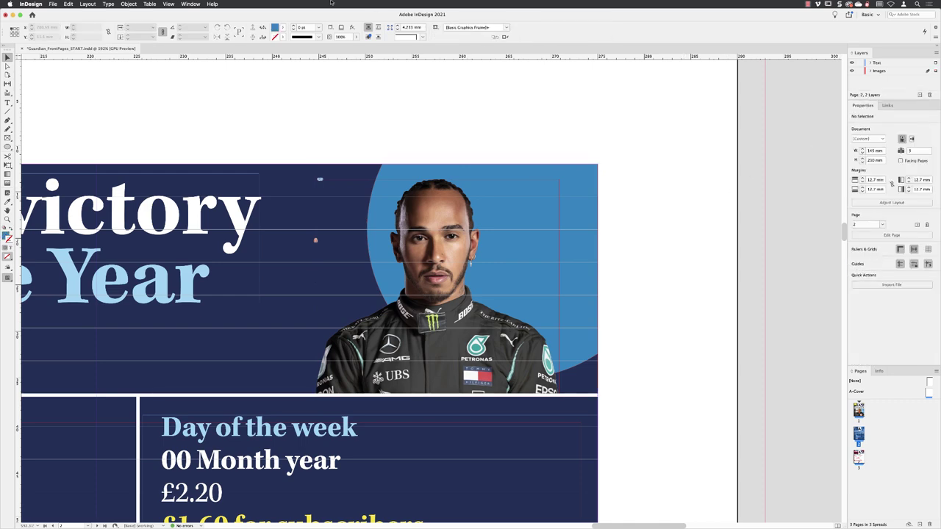
left_click(175, 4)
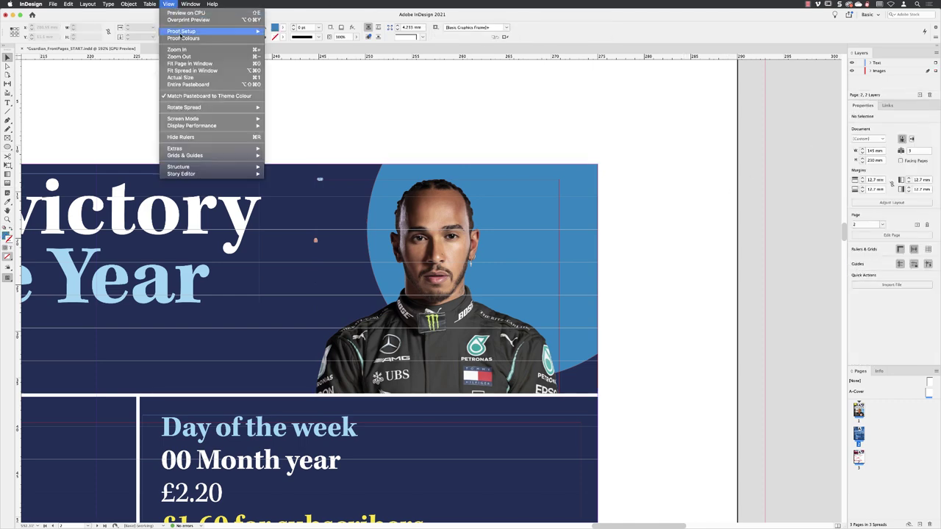
left_click(188, 65)
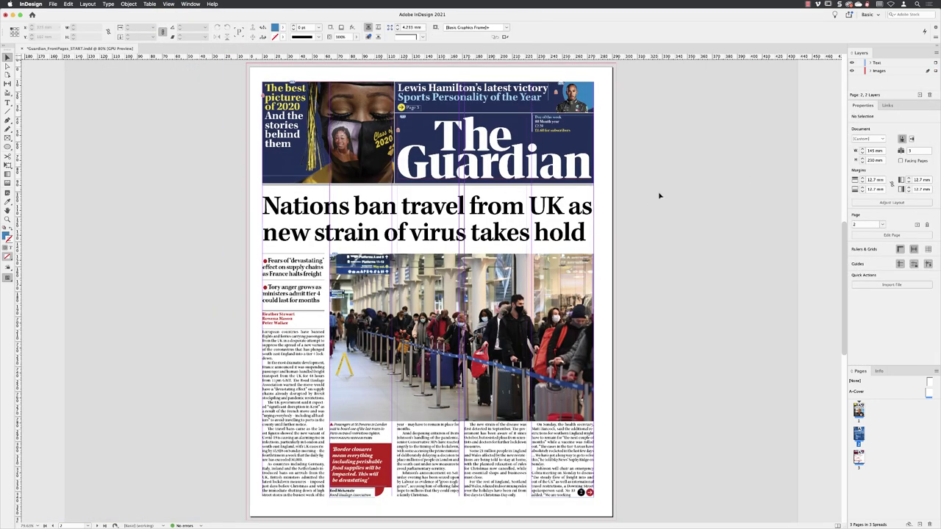